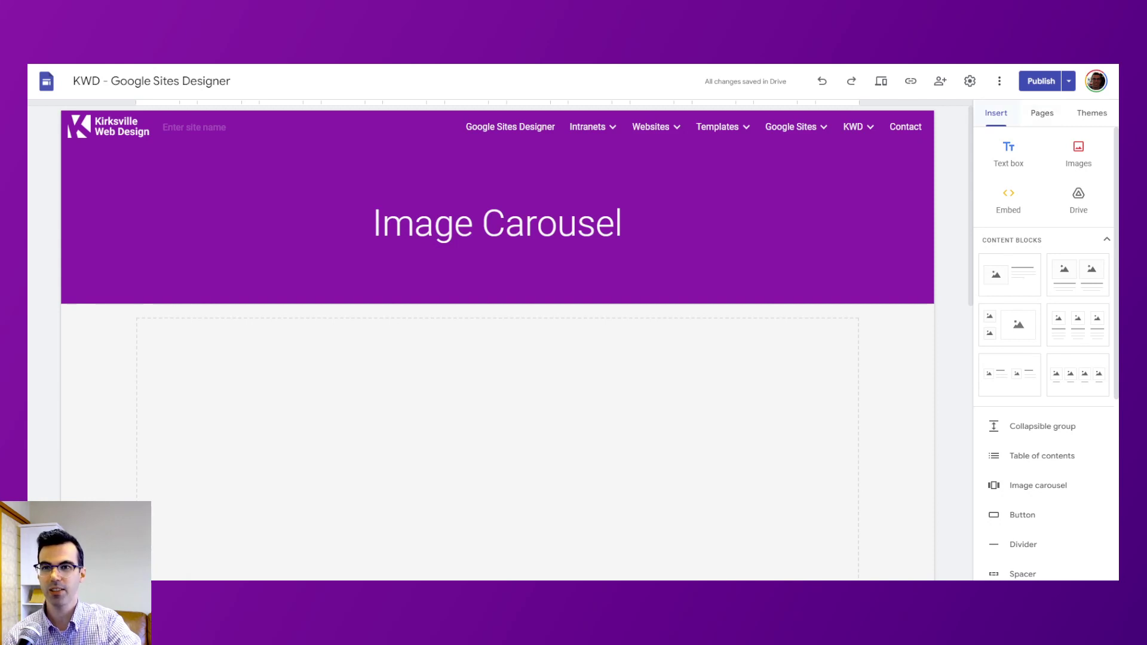
Step: Start a new image carousel and upload three illustrations from the computer
scroll(1016, 358, "down", 3)
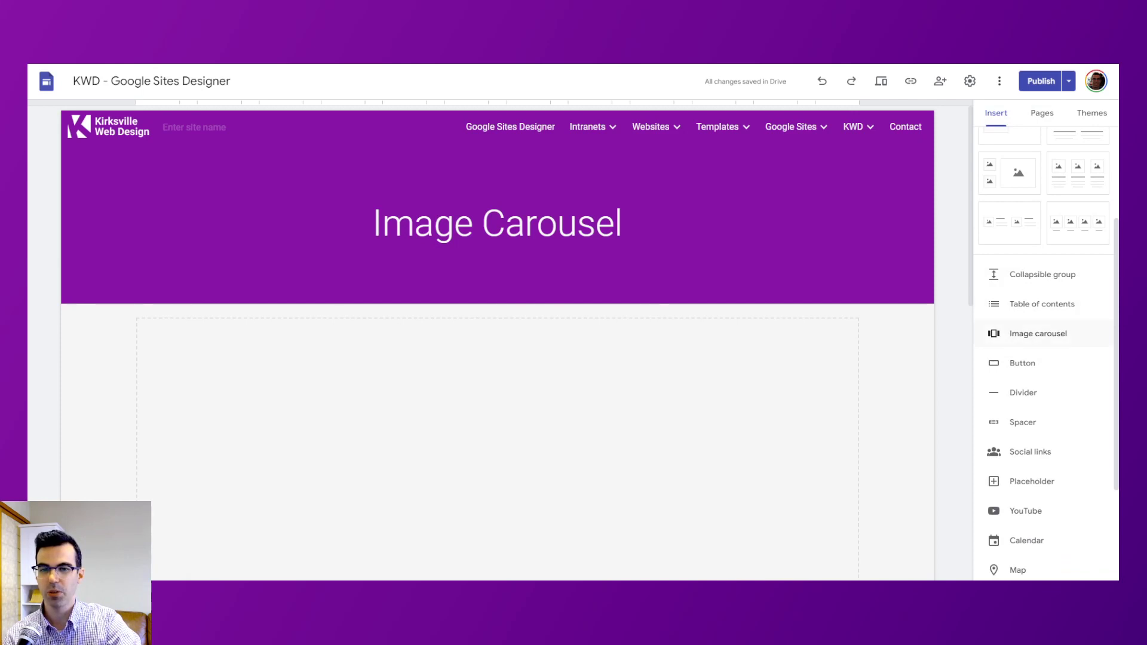
left_click(1062, 337)
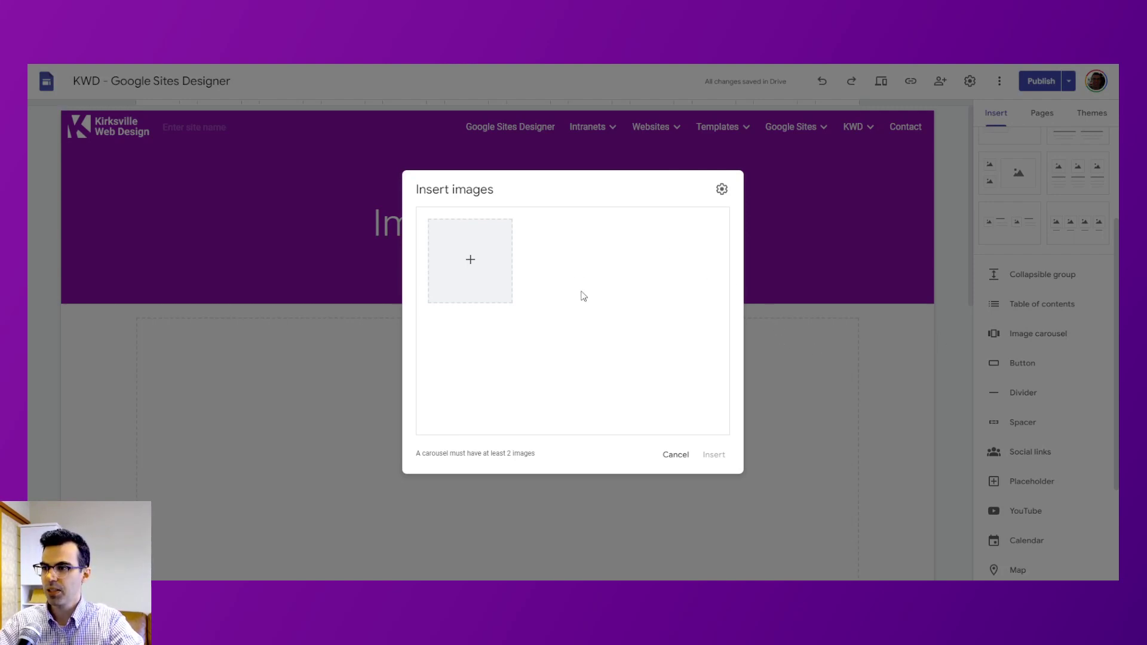
left_click(480, 267)
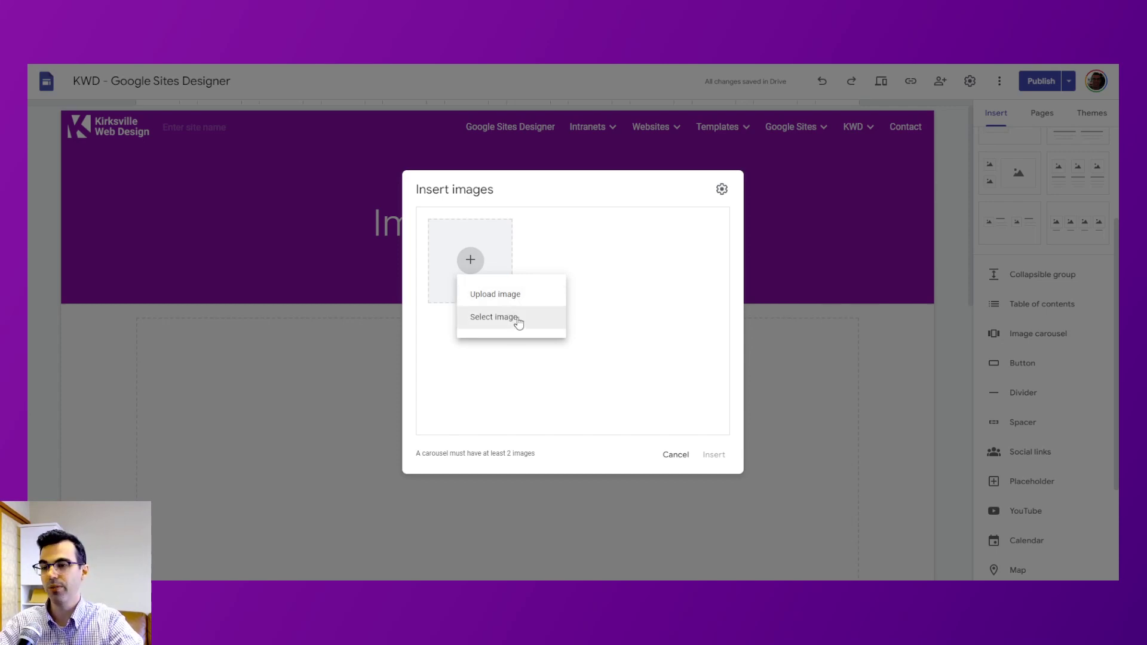
left_click(524, 296)
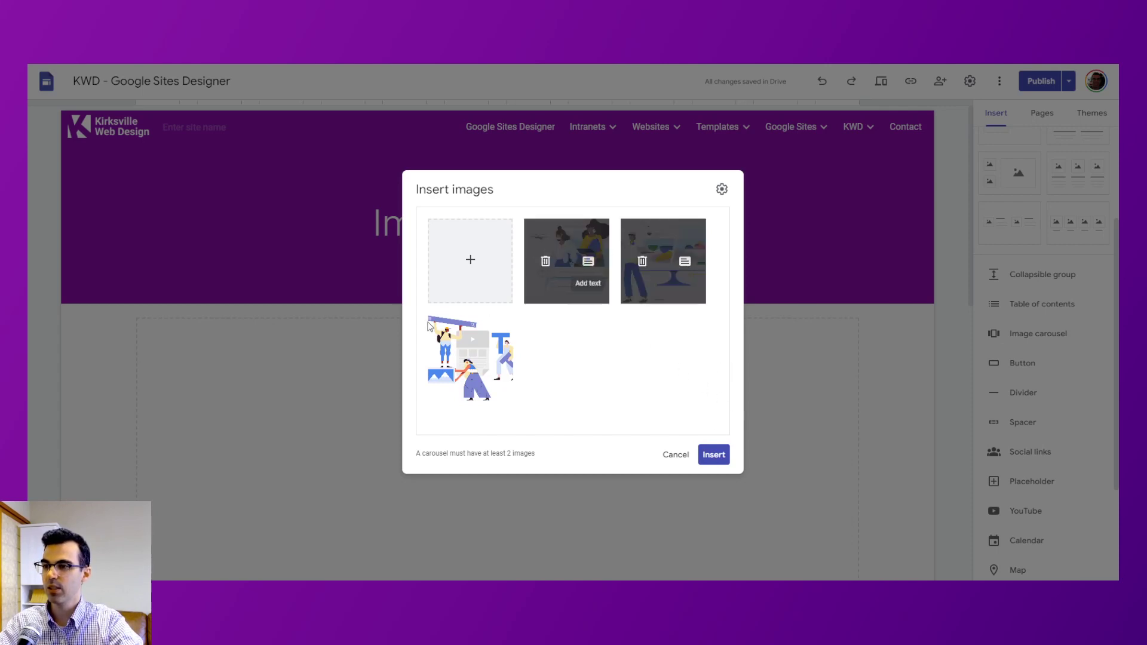
Step: Reorder the carousel images so the people-and-letter-T illustration comes first, before the chef and women
left_click_drag(597, 296, 469, 366)
left_click_drag(663, 286, 529, 276)
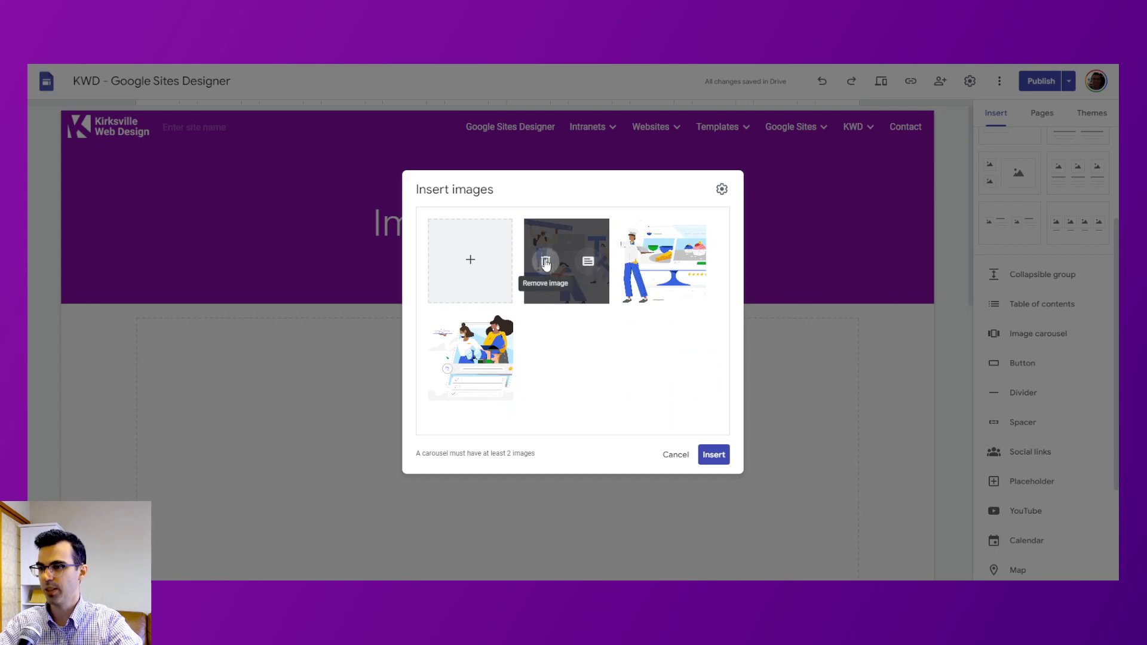
left_click(589, 263)
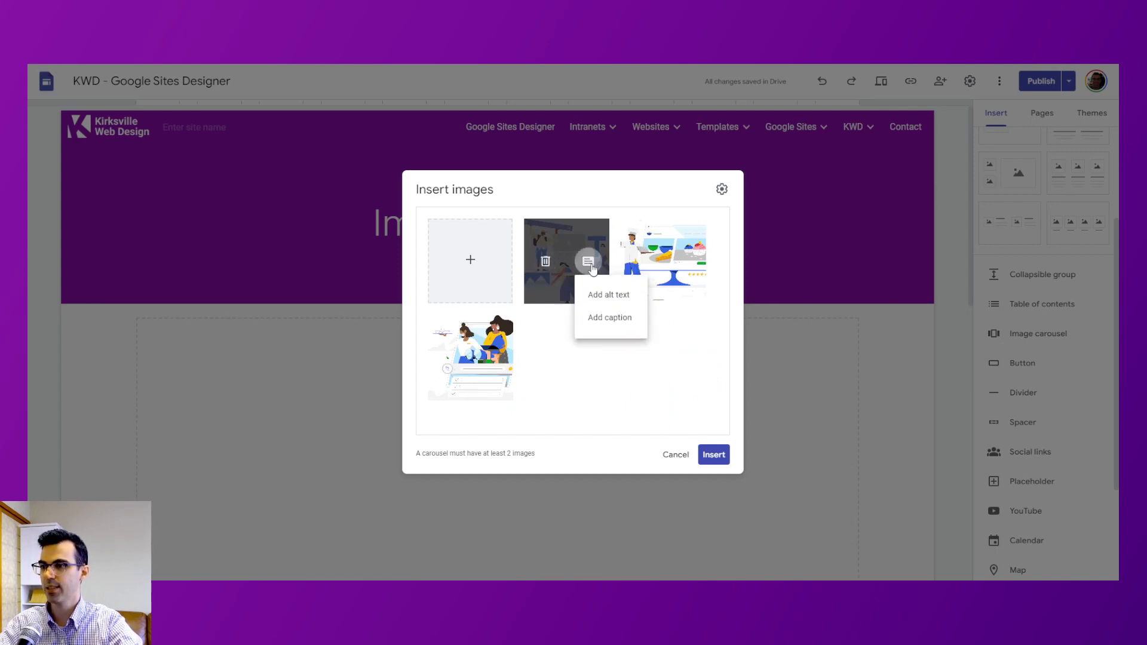
Step: Give the first carousel illustration the caption 'Examples'
left_click(628, 321)
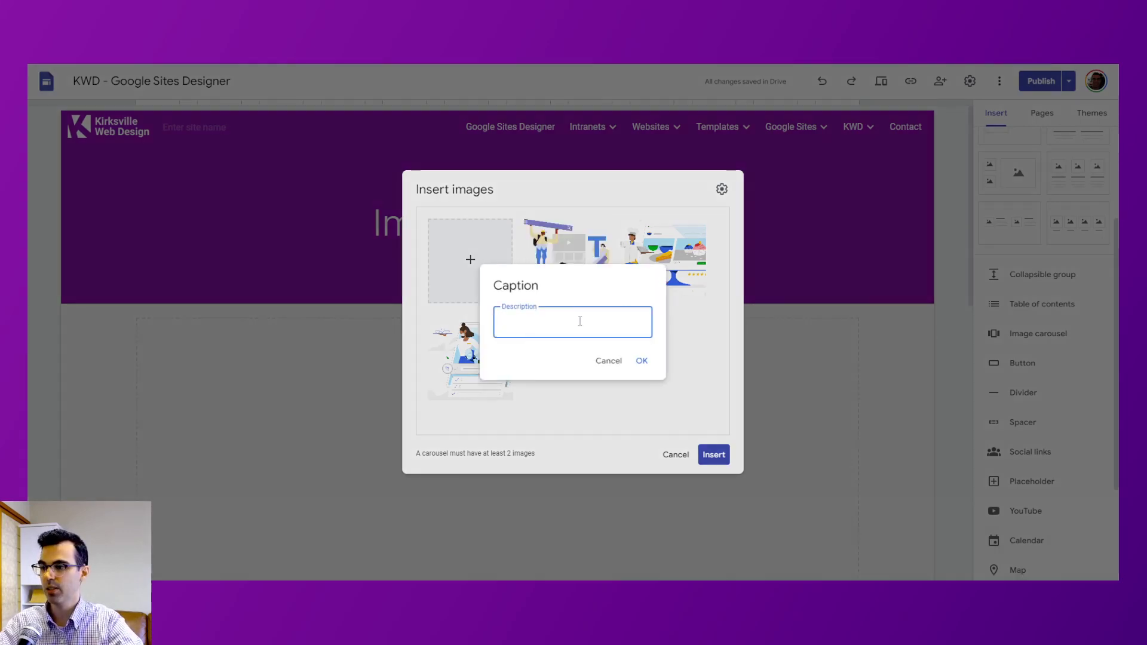
type("Examples")
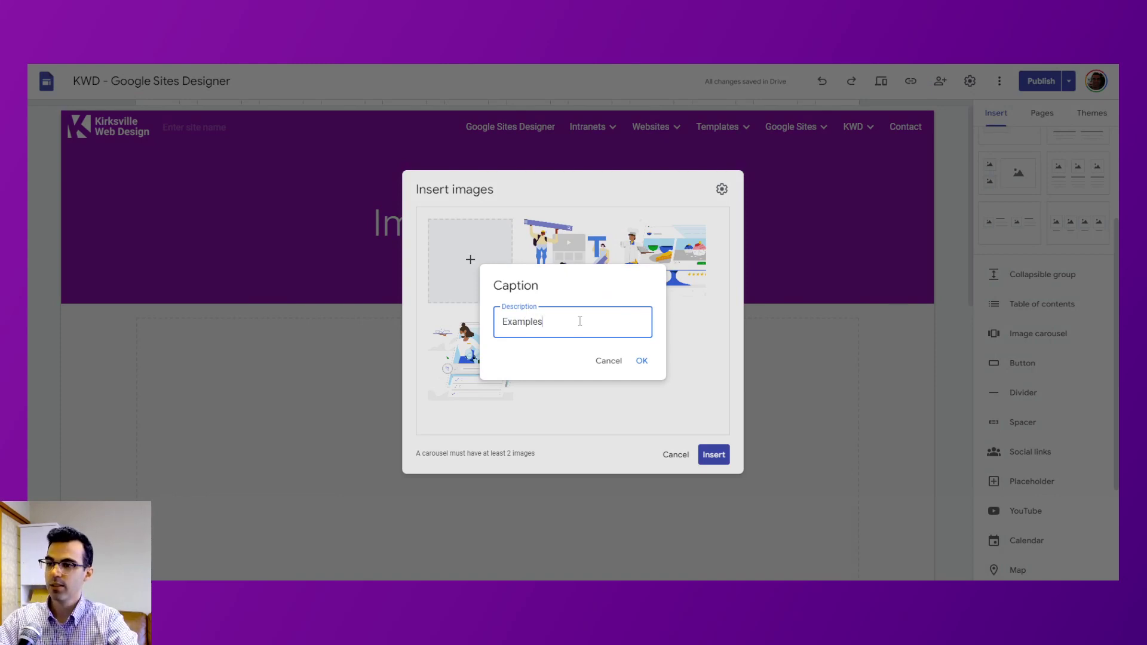
left_click(641, 361)
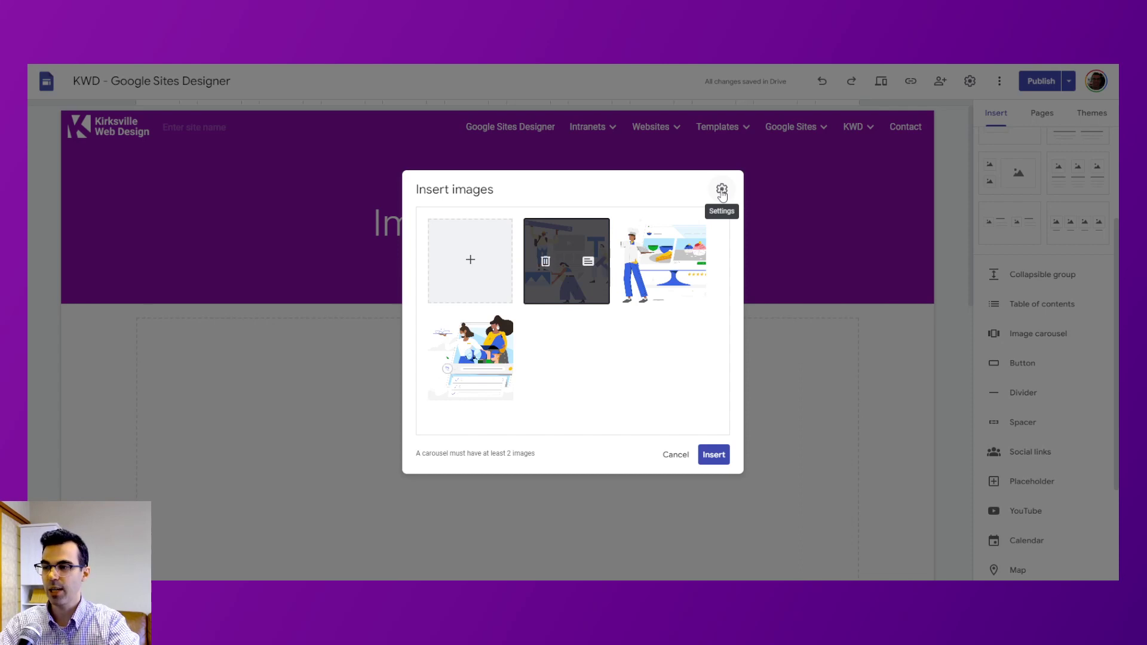
Step: Turn on auto start in the carousel settings and set transition speed to Very slow
left_click(722, 190)
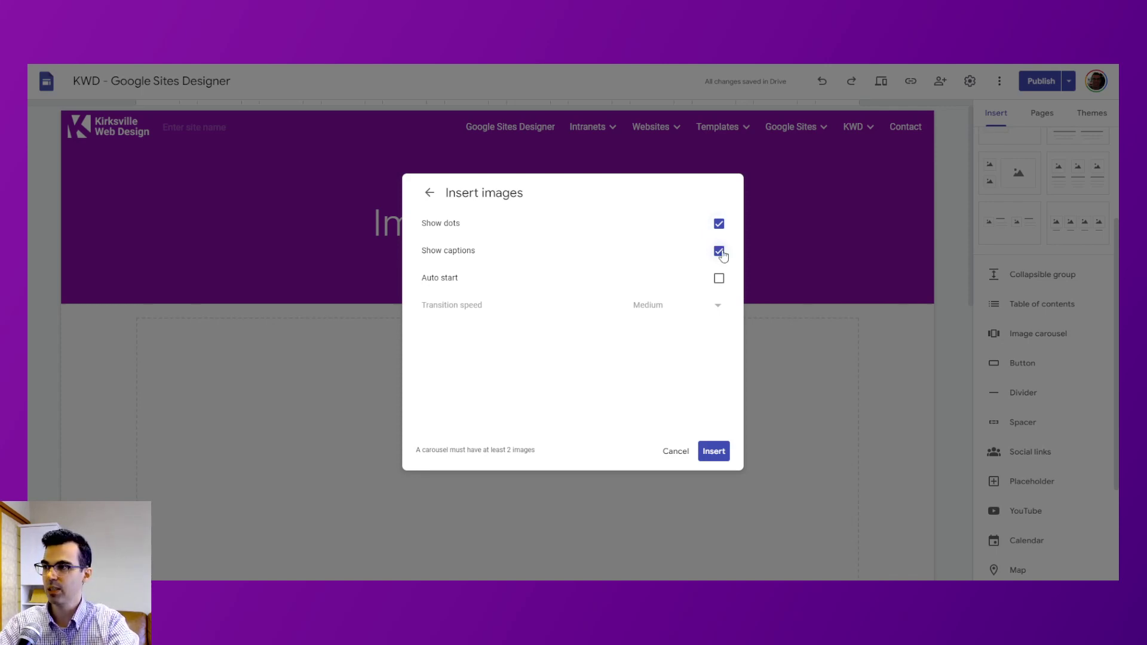
left_click(719, 279)
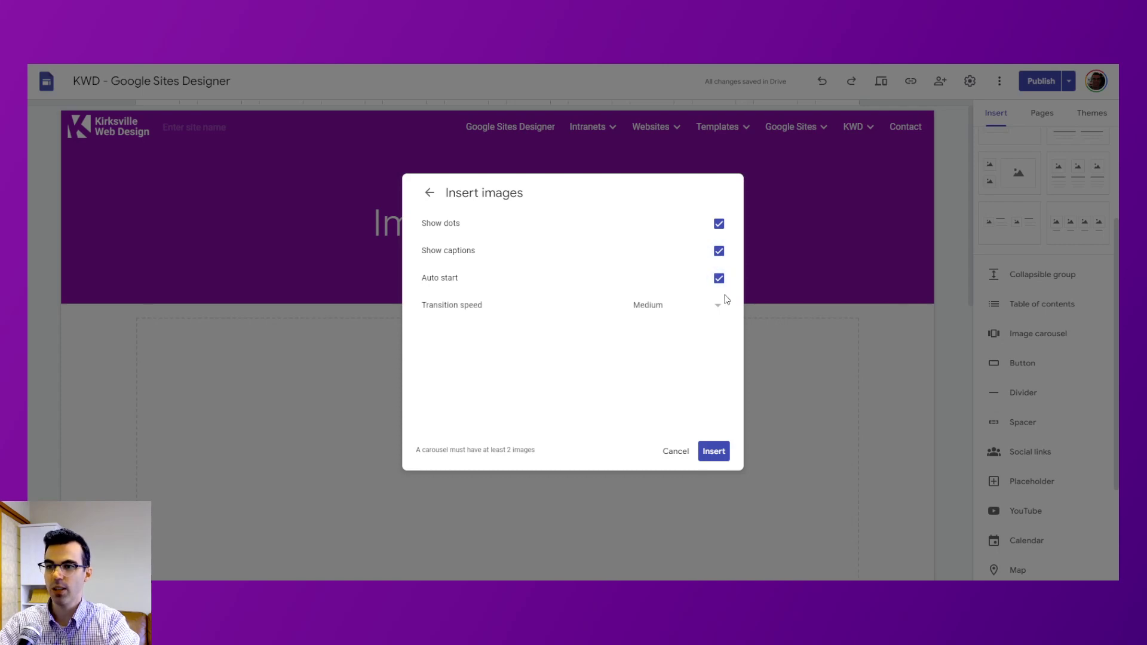
left_click(719, 278)
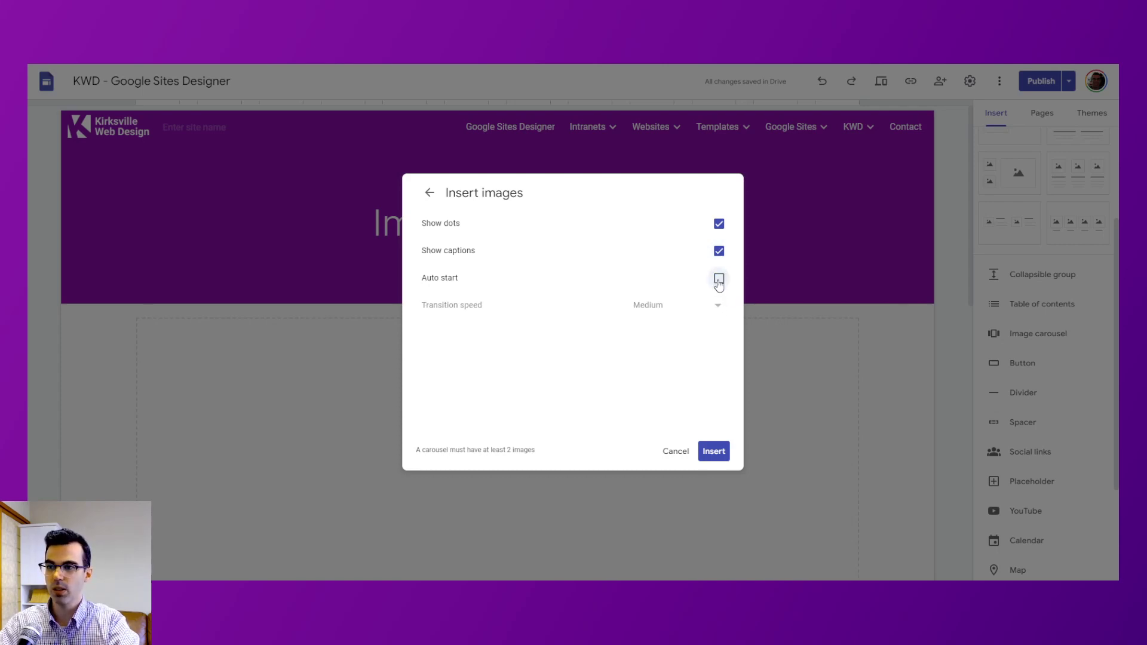
left_click(719, 278)
left_click(677, 309)
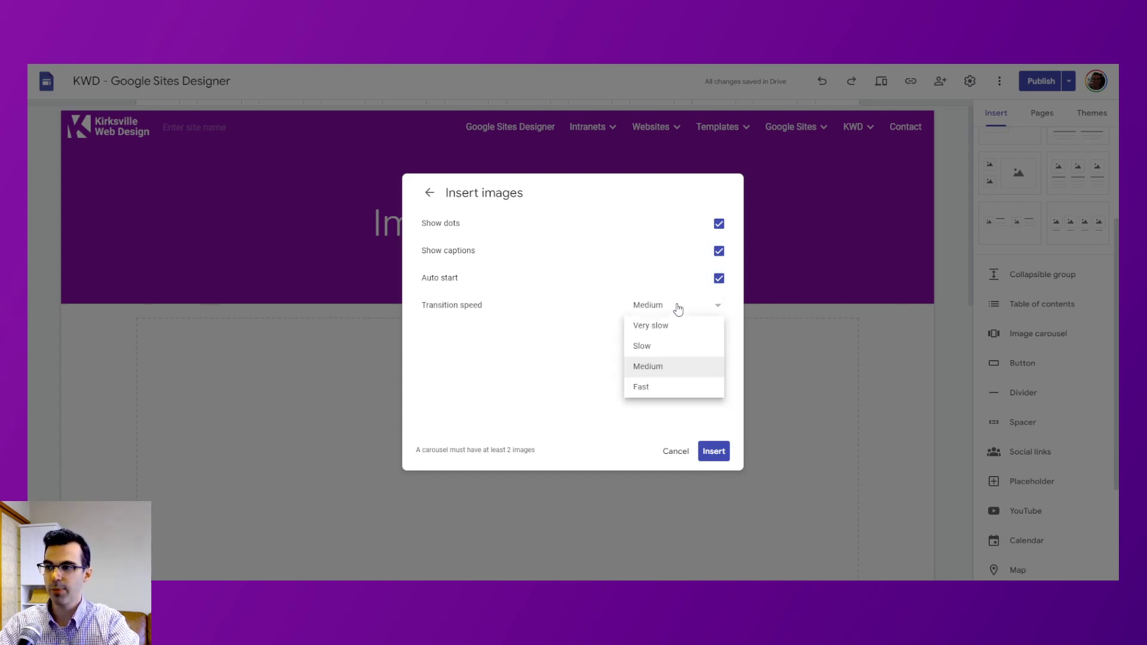
left_click(701, 336)
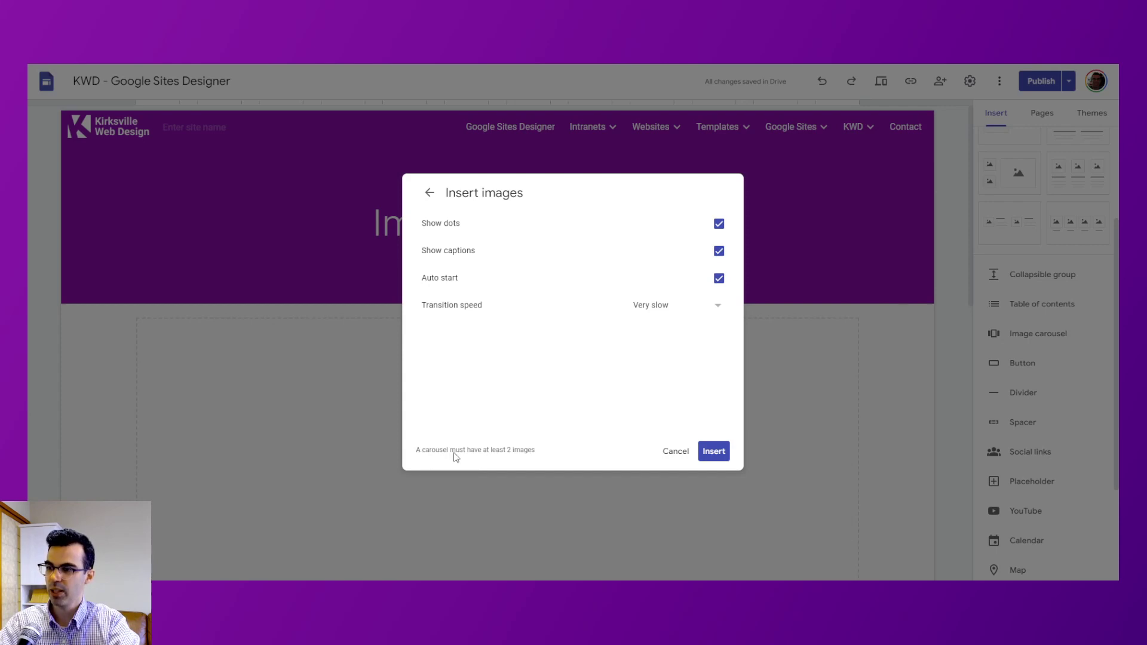
Step: Insert the carousel, centre it below the Image Carousel header, and enlarge it by dragging downward
left_click(716, 454)
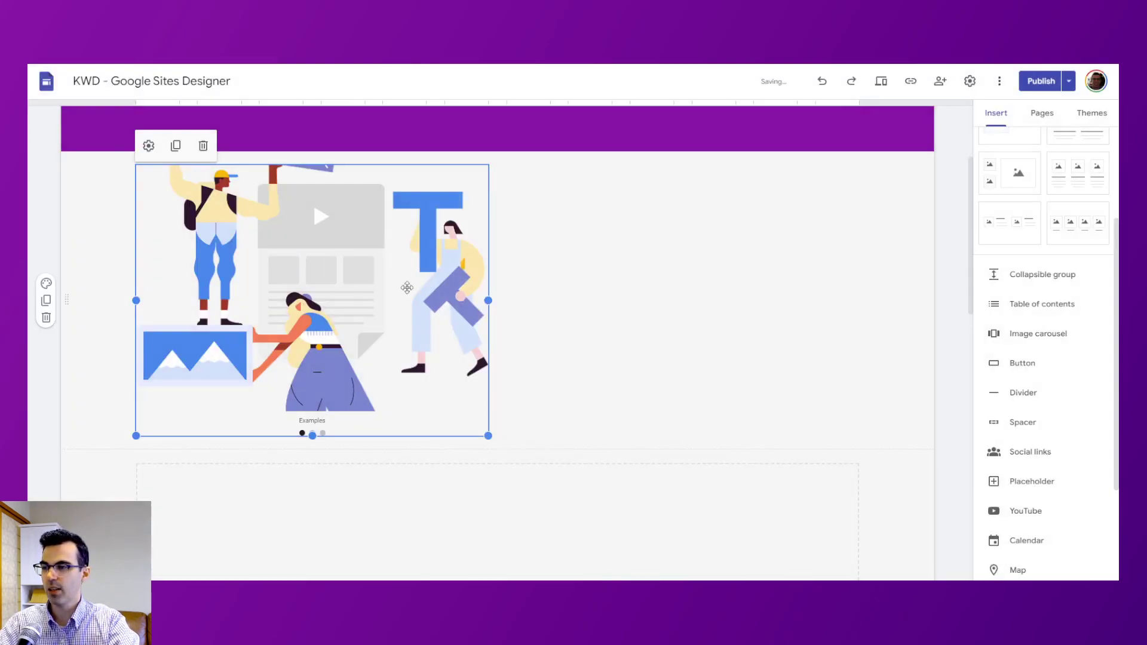
left_click_drag(346, 287, 540, 296)
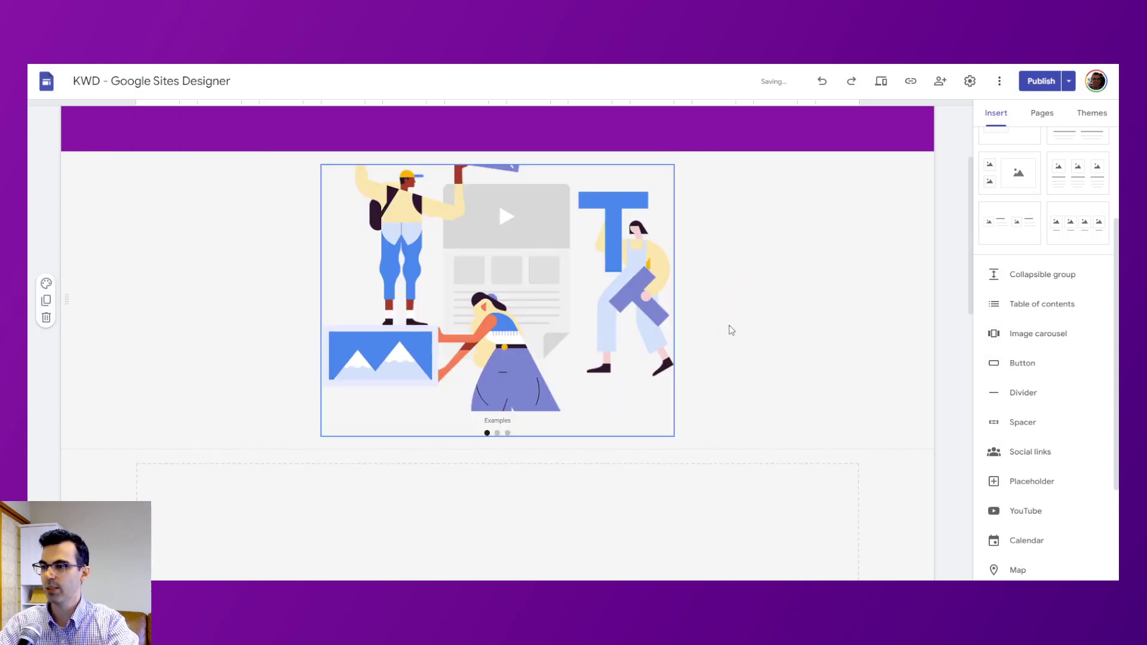
left_click(534, 361)
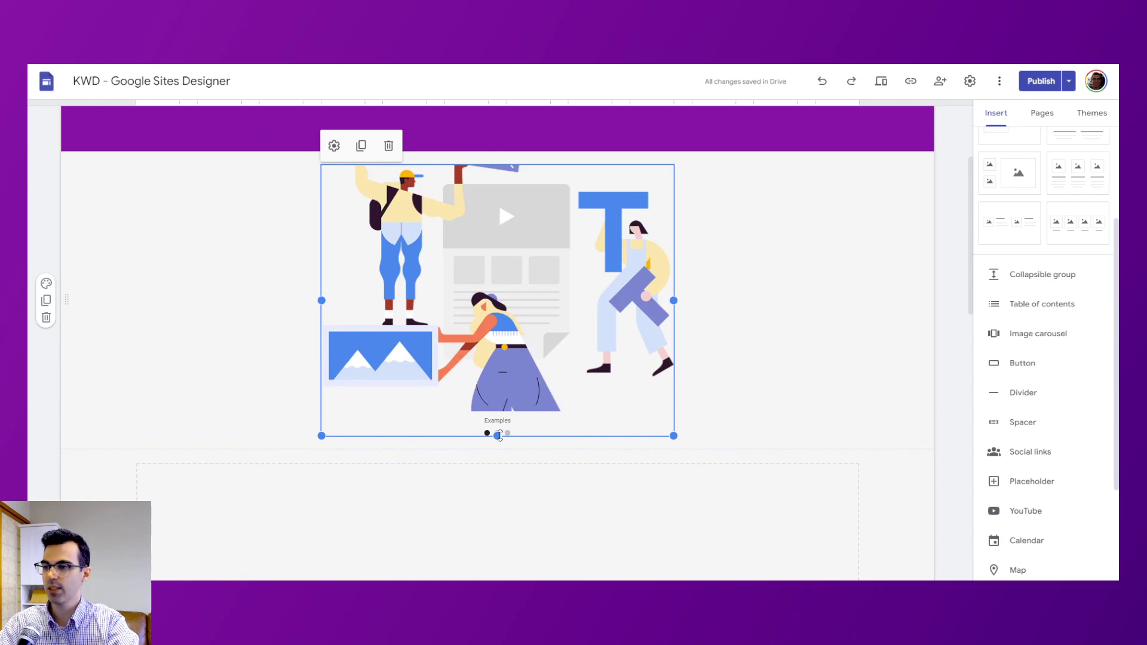
left_click_drag(498, 435, 527, 530)
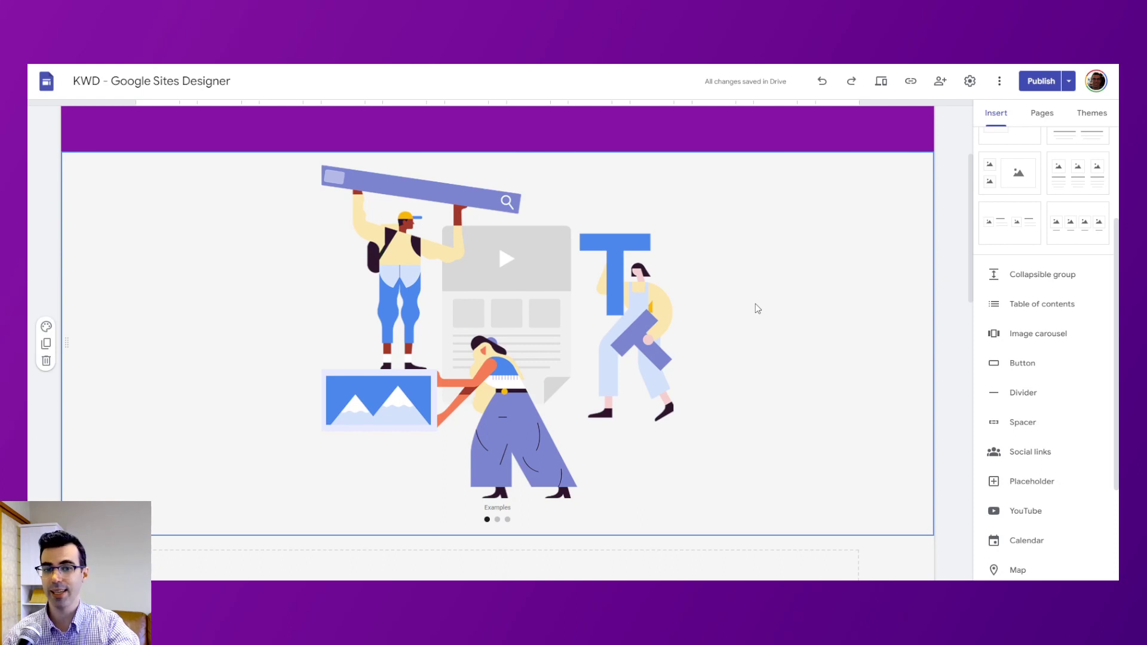
left_click(565, 274)
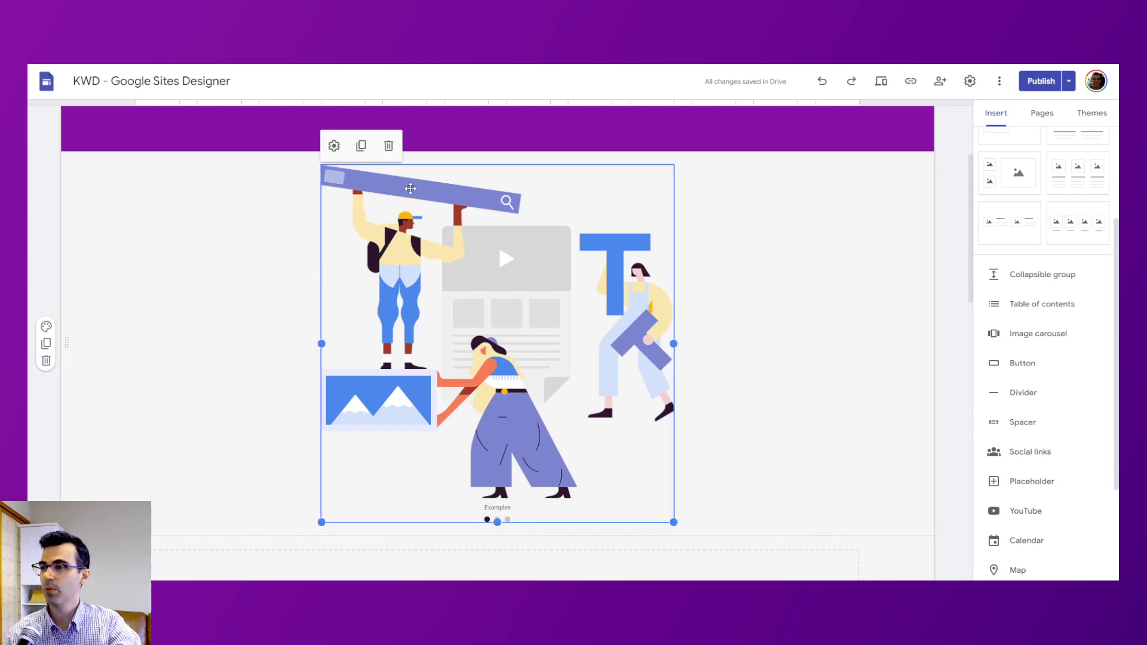
Step: Step forward two slides and back through the carousel in preview
left_click(772, 254)
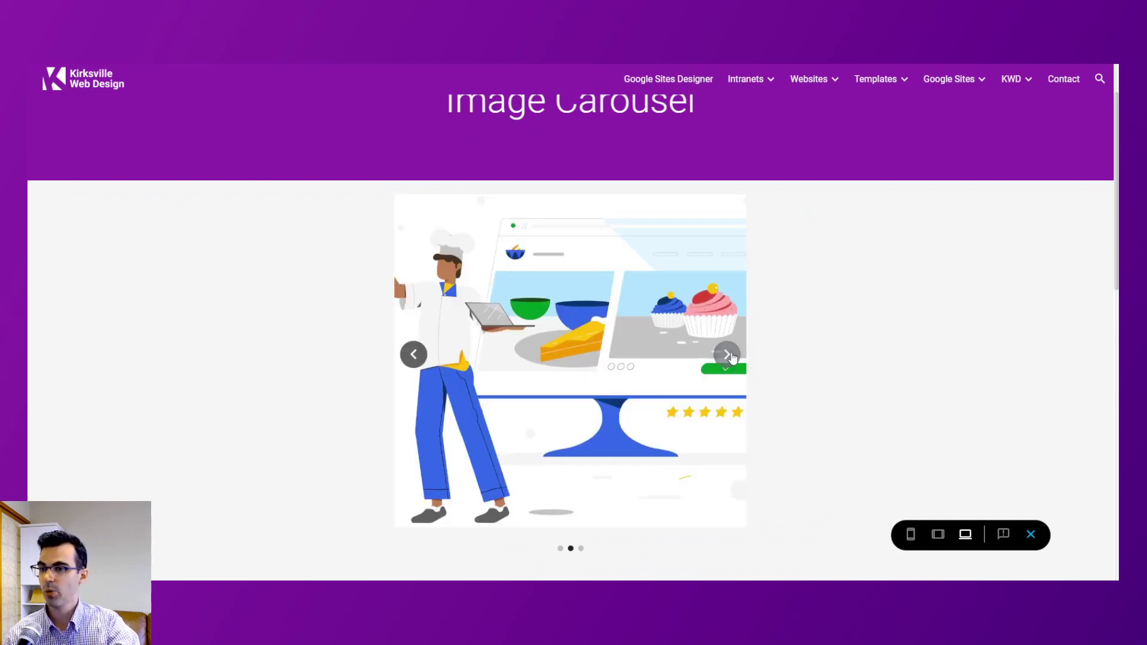
left_click(727, 355)
left_click(727, 355)
left_click(414, 355)
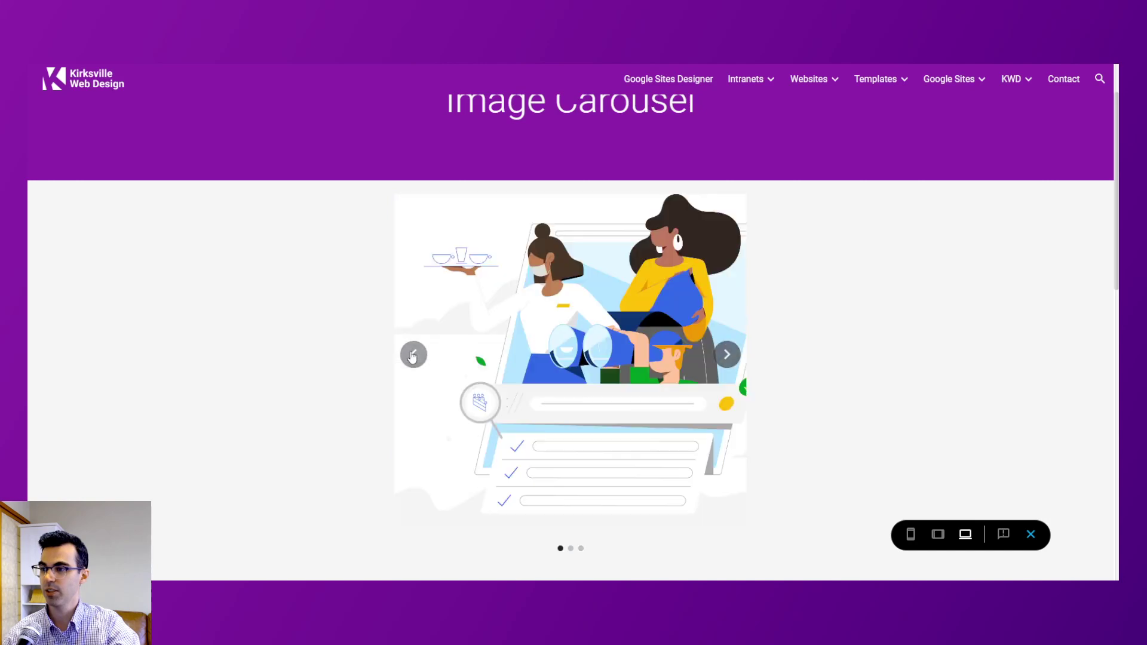
left_click(414, 355)
left_click(414, 355)
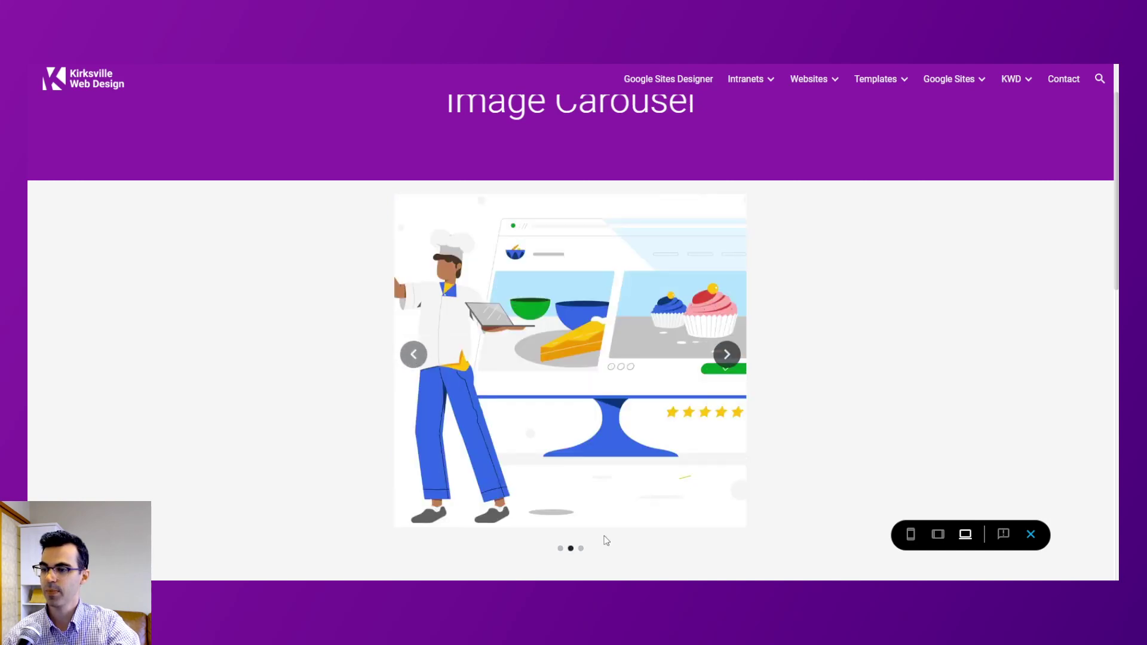
Step: Return to the Examples slide and scroll to check the carousel below the header
scroll(606, 541, "down", 1)
left_click(419, 285)
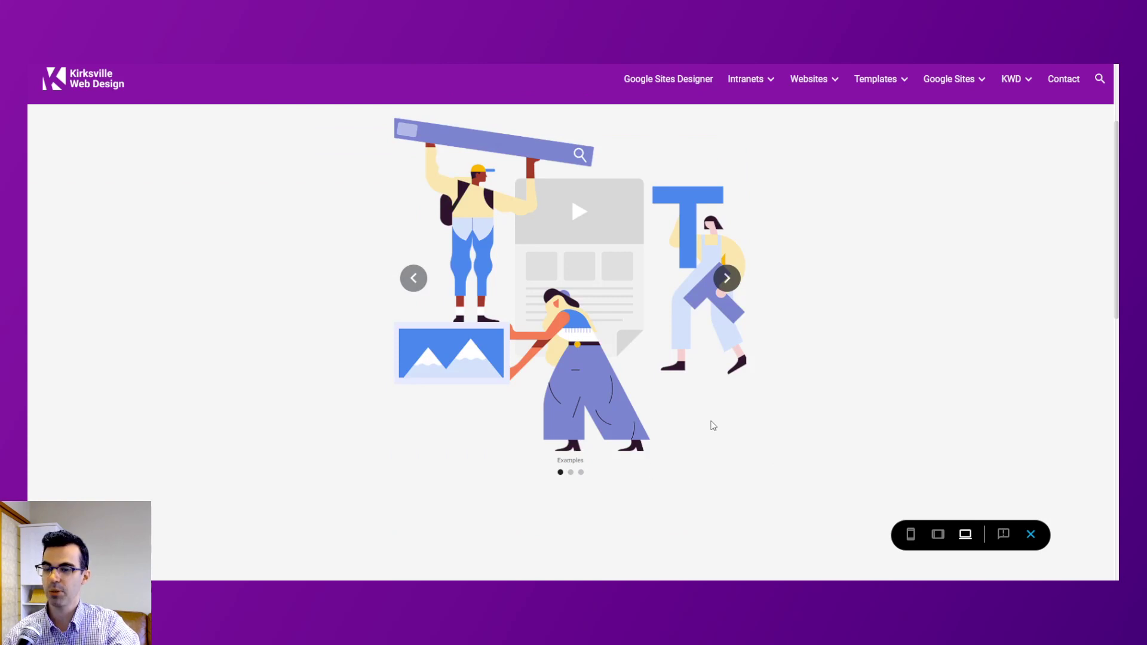
scroll(643, 405, "up", 1)
scroll(687, 411, "down", 3)
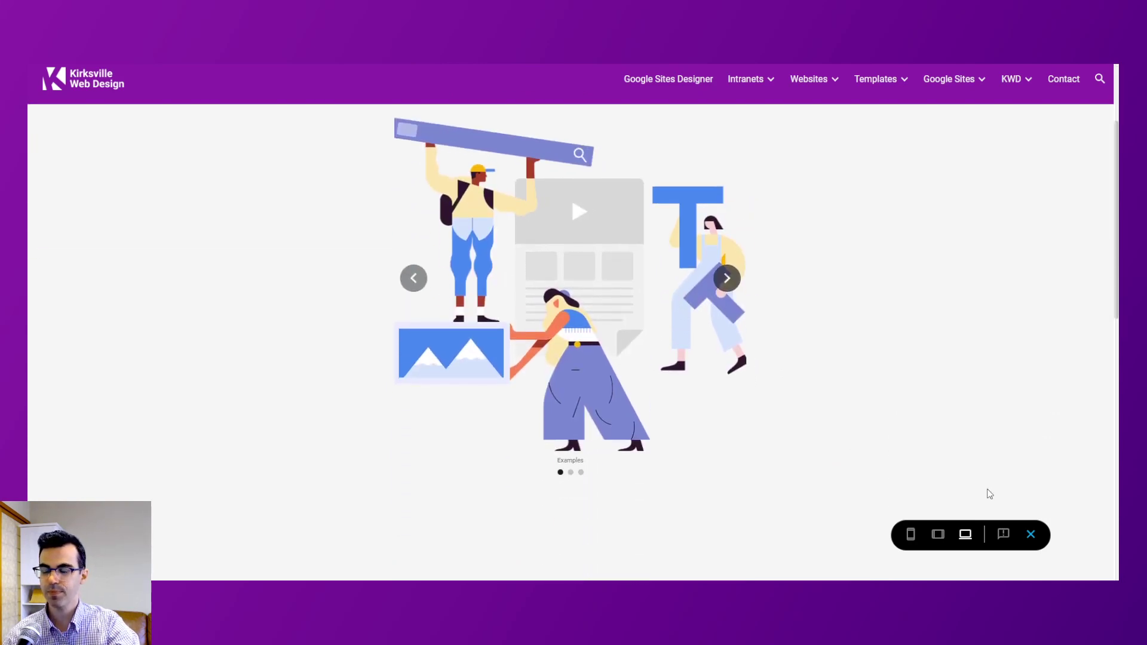
scroll(955, 481, "up", 1)
scroll(951, 439, "up", 1)
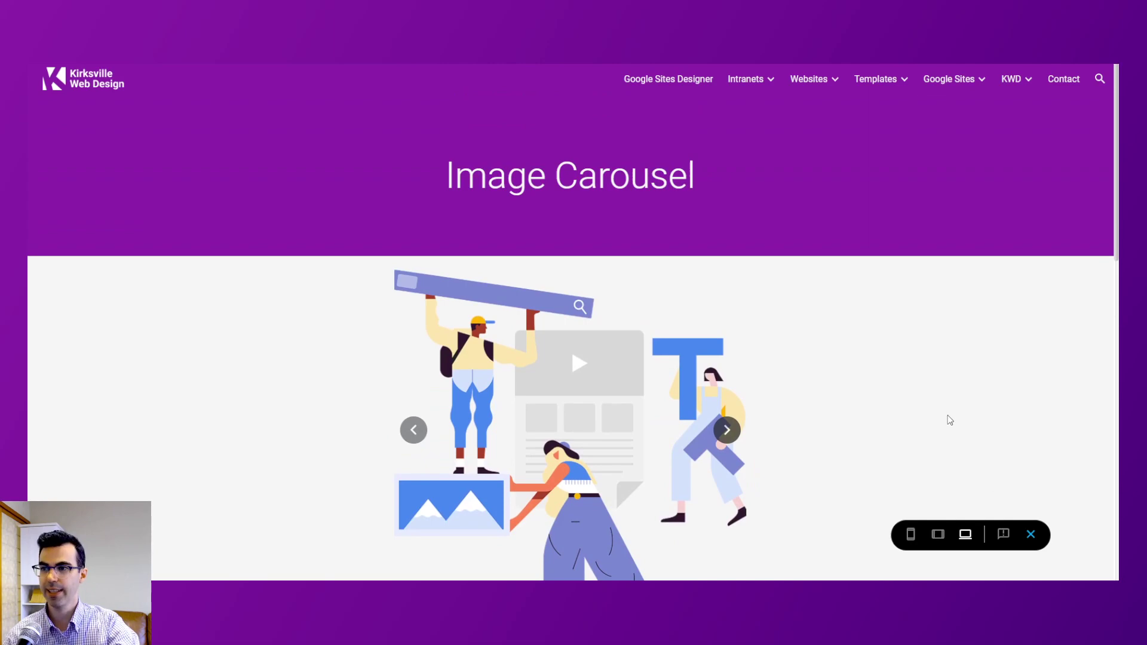